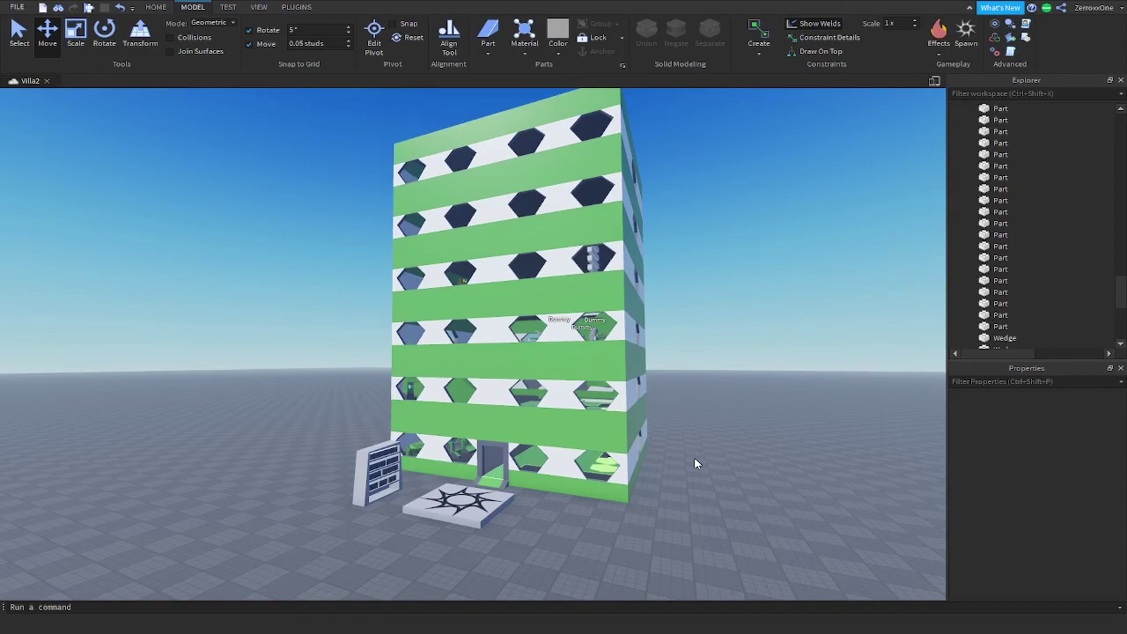
- Examine the green and white tower's exterior, including its hexagonal windows, entrance, and the sign and sun-patterned platform in front
right_drag(677, 459, 673, 466)
key(w)
key(s)
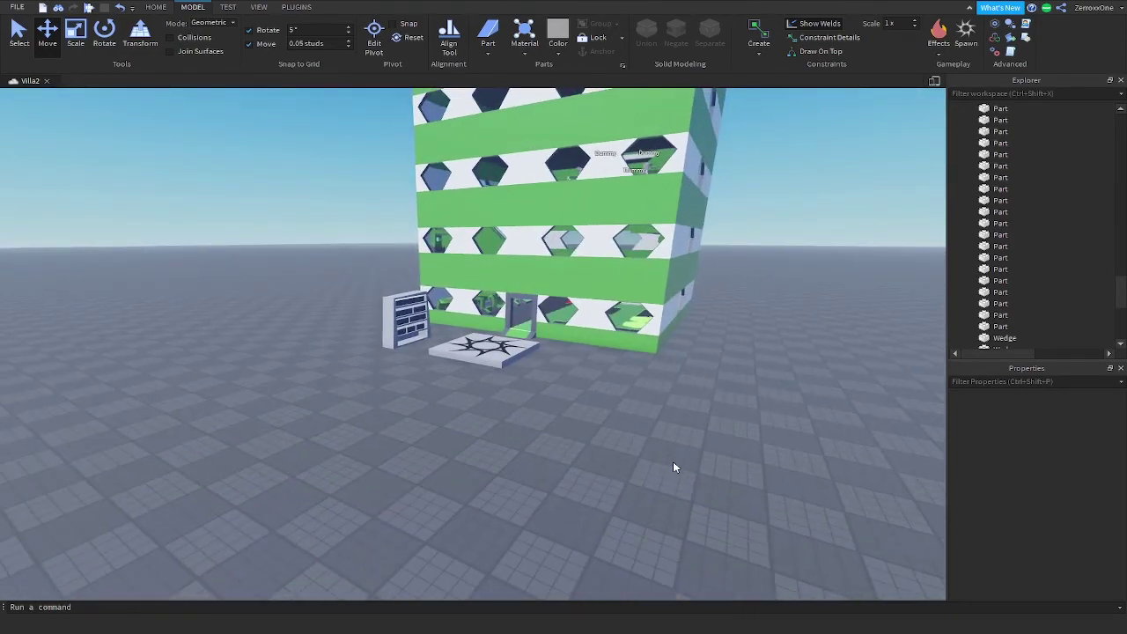
right_drag(673, 462, 673, 462)
key(w)
key(s)
right_drag(805, 443, 804, 443)
key(d)
key(w)
right_drag(794, 487, 797, 487)
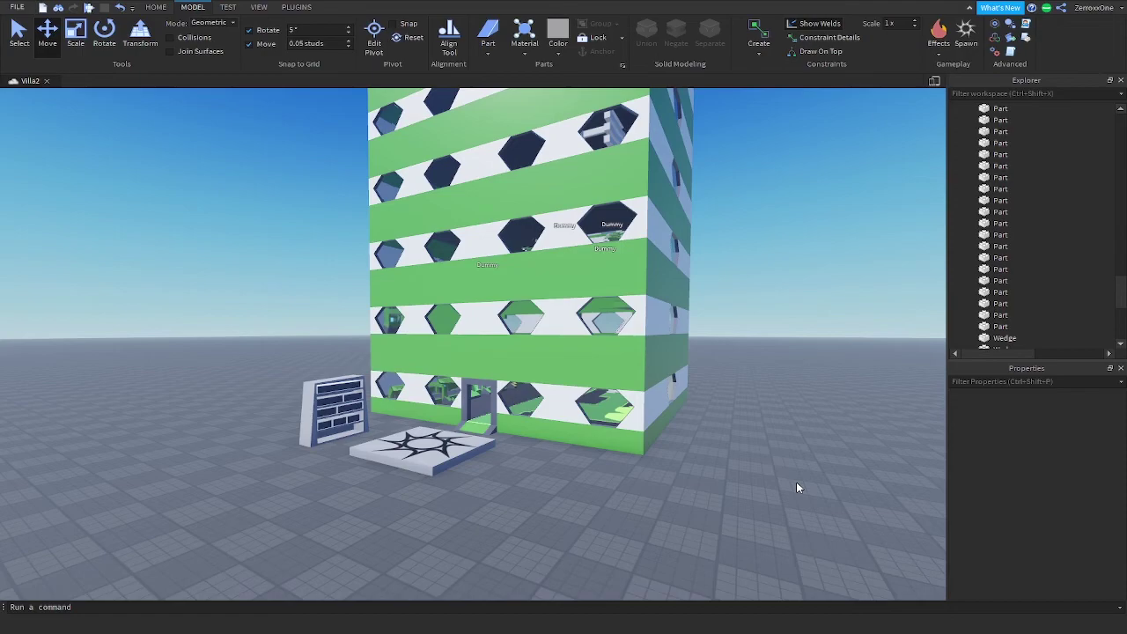
right_drag(599, 476, 598, 475)
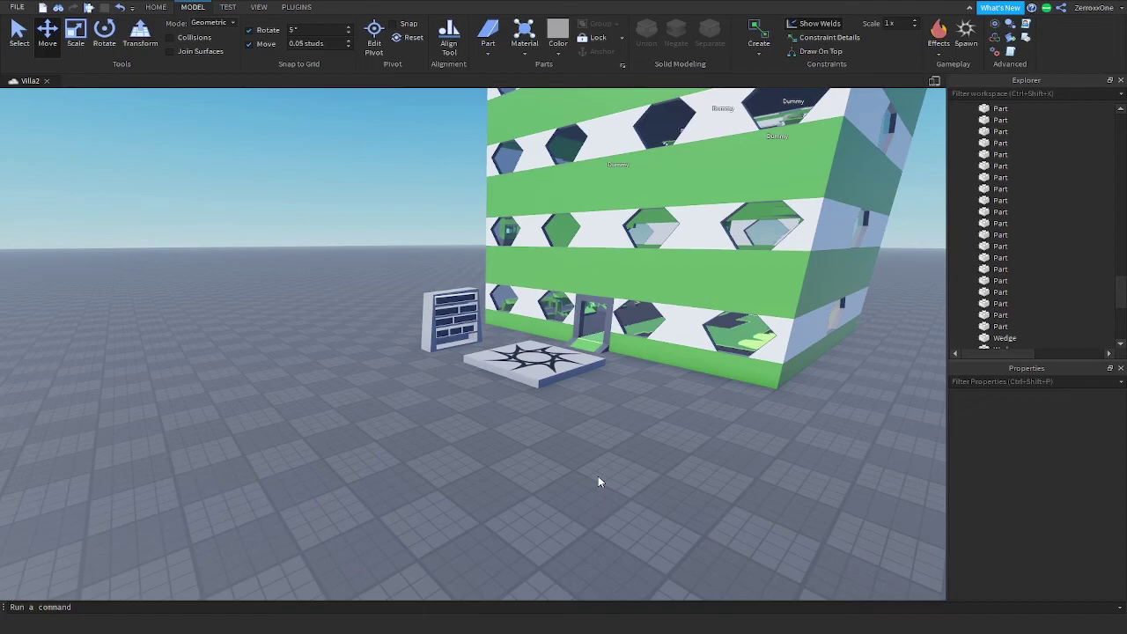
- Go inside the tower and examine the green machines with glowing screens along the wall
key(w)
right_drag(662, 374, 658, 366)
key(w)
key(w)
key(w)
key(w)
right_drag(584, 296, 586, 298)
key(s)
key(w)
key(s)
key(w)
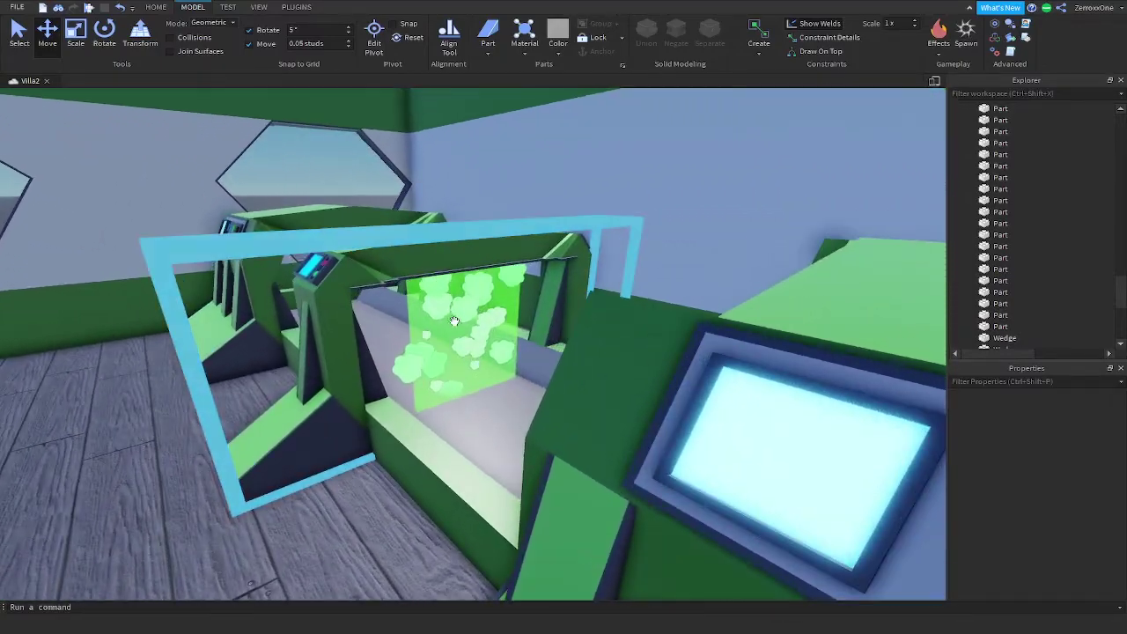
key(s)
- Select the VIPUpgrader1 model and inspect its blue hexagonal pad with the floating particles
right_drag(466, 364, 458, 371)
key(s)
key(s)
key(d)
key(a)
key(s)
click(533, 280)
key(d)
right_drag(533, 280, 532, 280)
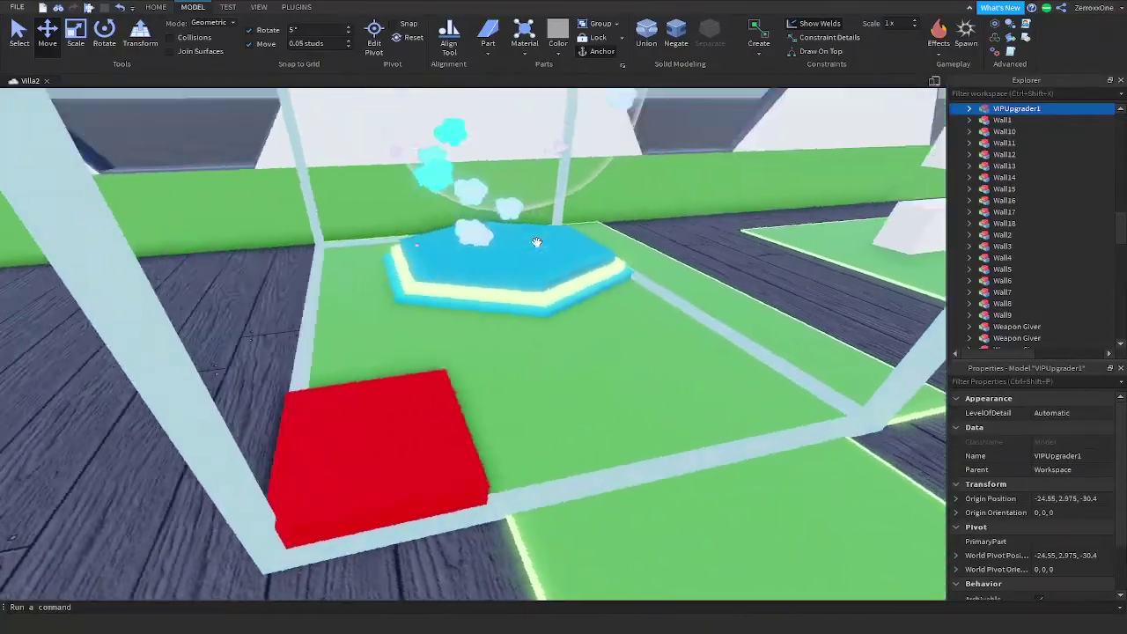
scroll(537, 243, down, 2)
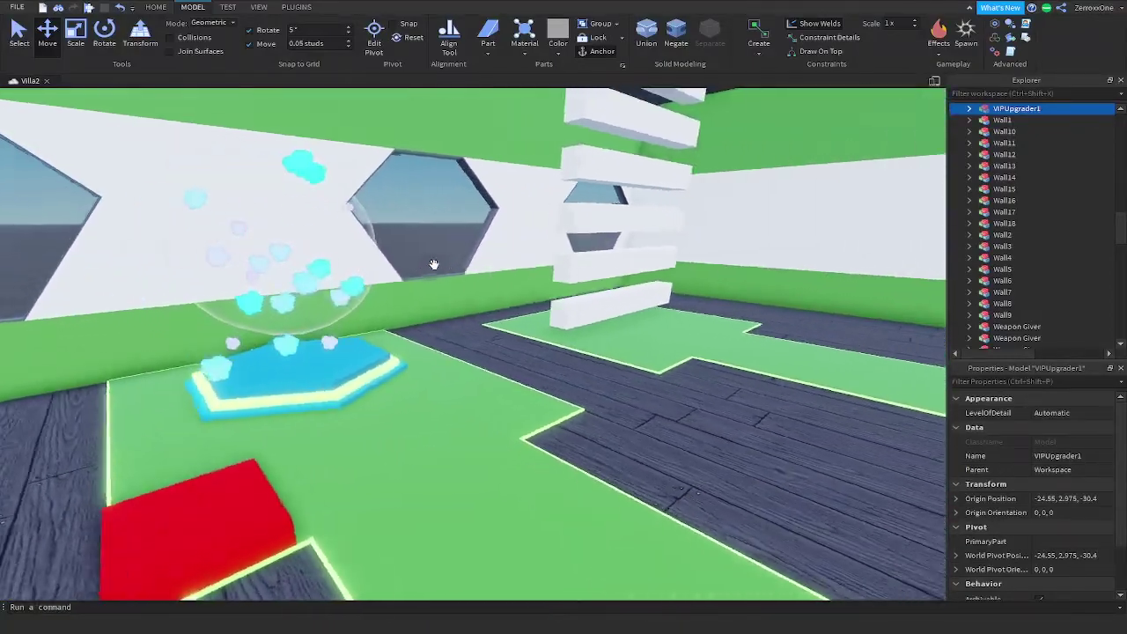
- Examine the surrounding room and its pair of transparent green hexagonal tubes near the windows
right_drag(434, 264, 425, 261)
key(s)
key(w)
key(s)
right_drag(502, 371, 502, 370)
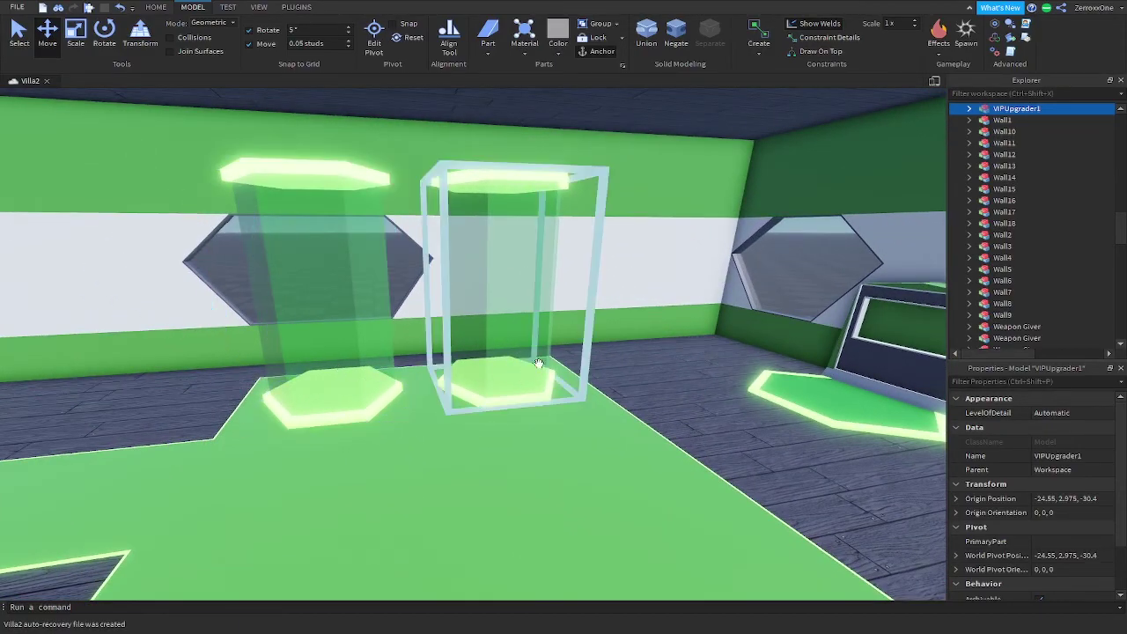
right_drag(462, 352, 639, 299)
key(w)
- Clear the selection and examine the brown desk with its seated dummy, cash register, coin stacks and money bags
click(621, 205)
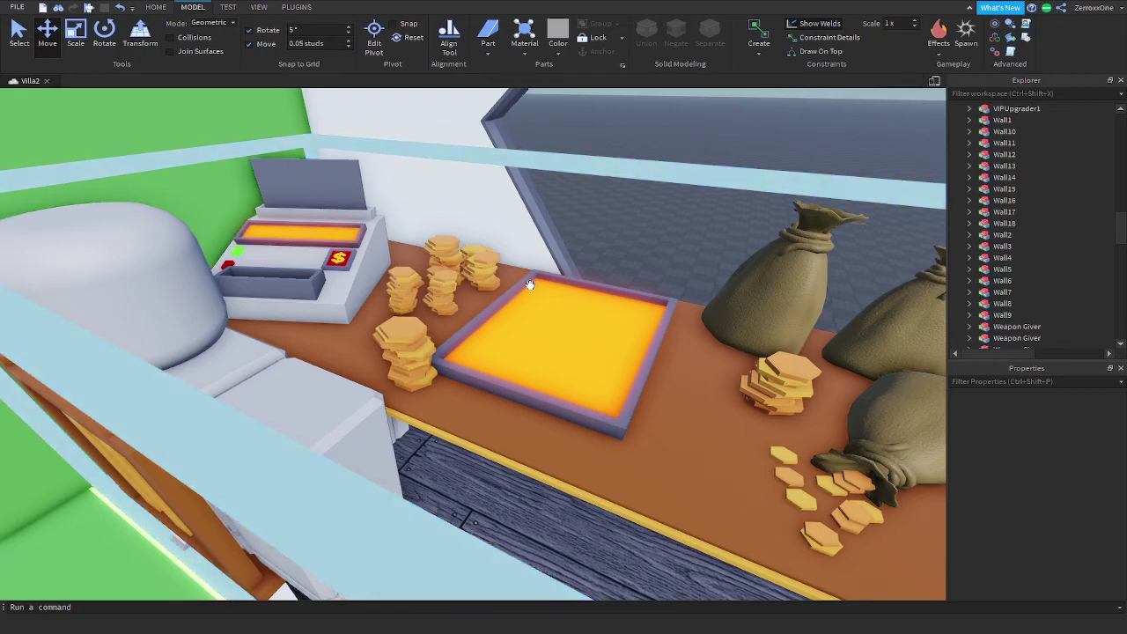
key(d)
right_drag(532, 283, 532, 283)
key(s)
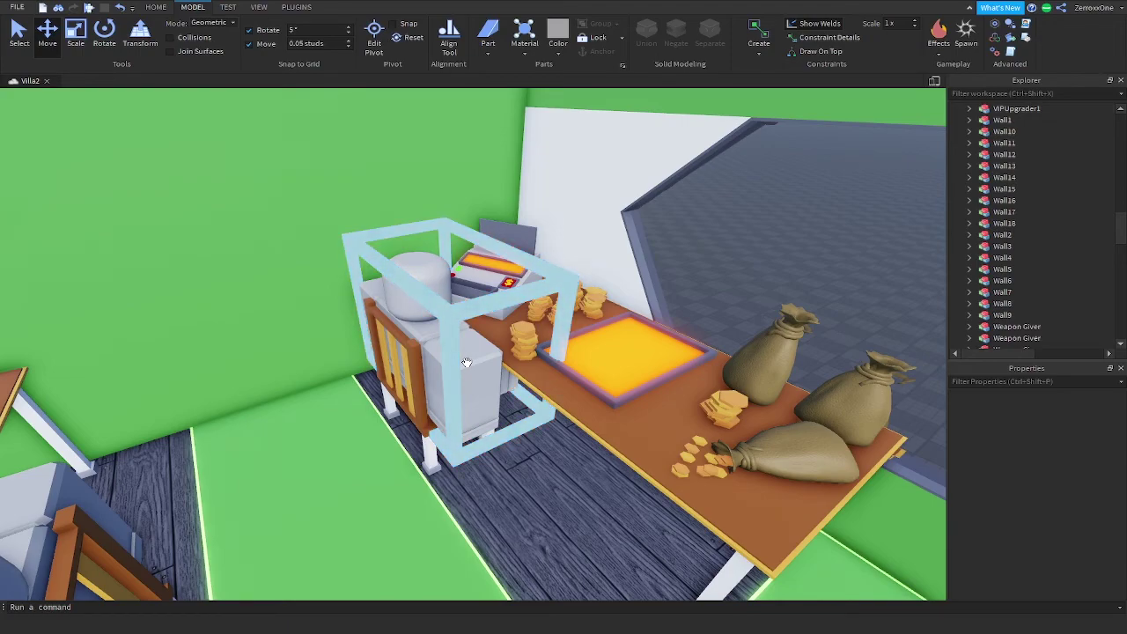
right_drag(492, 374, 492, 377)
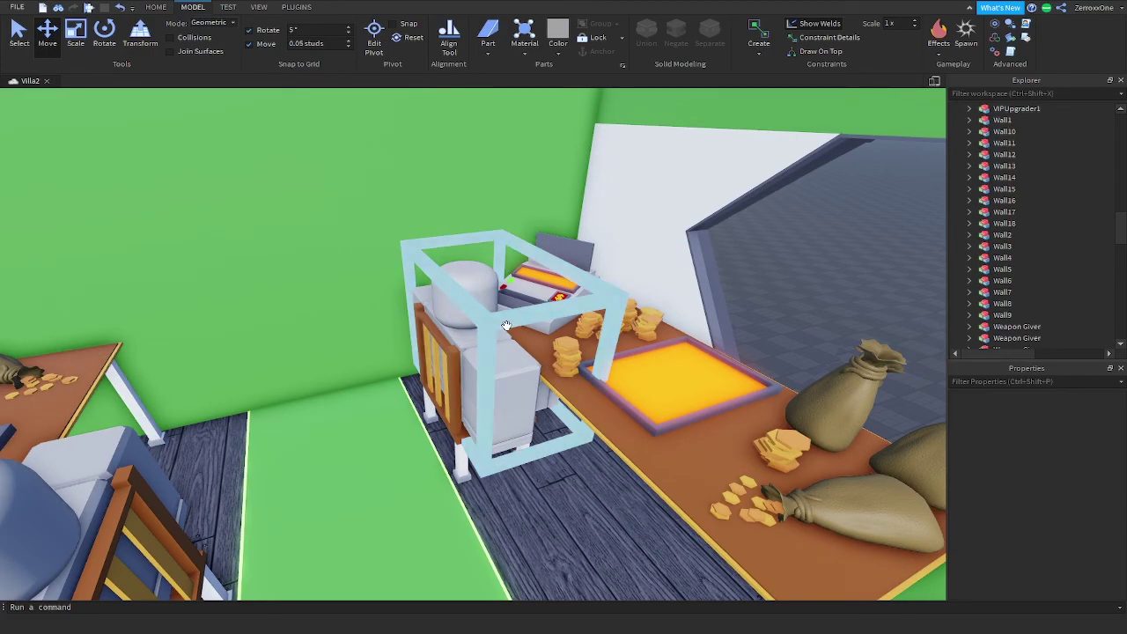
right_drag(509, 325, 518, 323)
key(w)
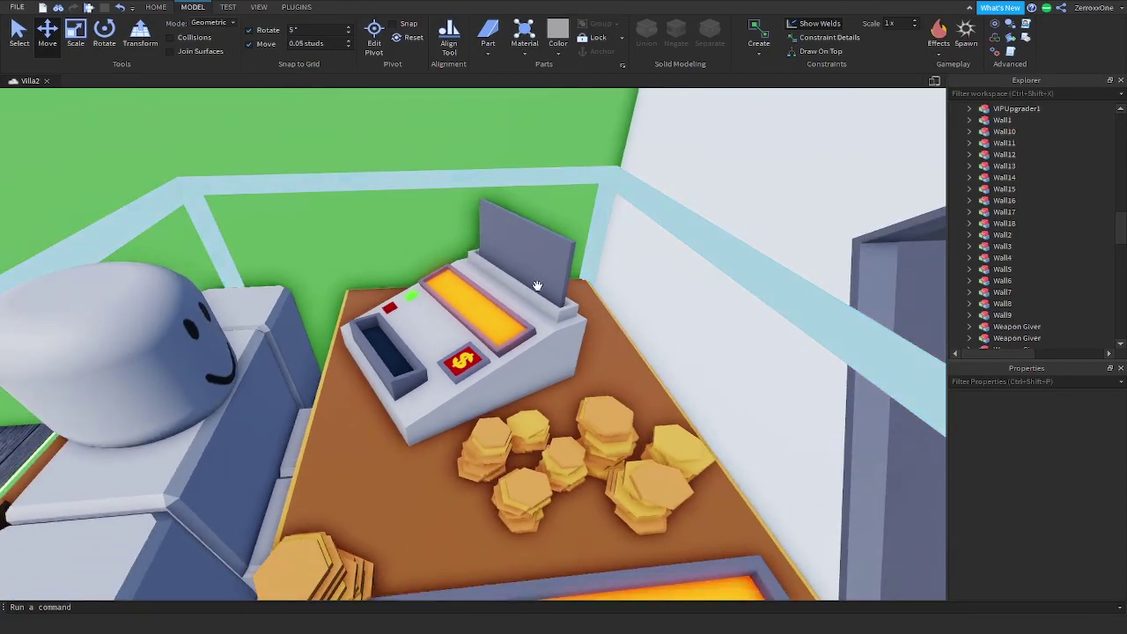
right_drag(540, 272, 511, 269)
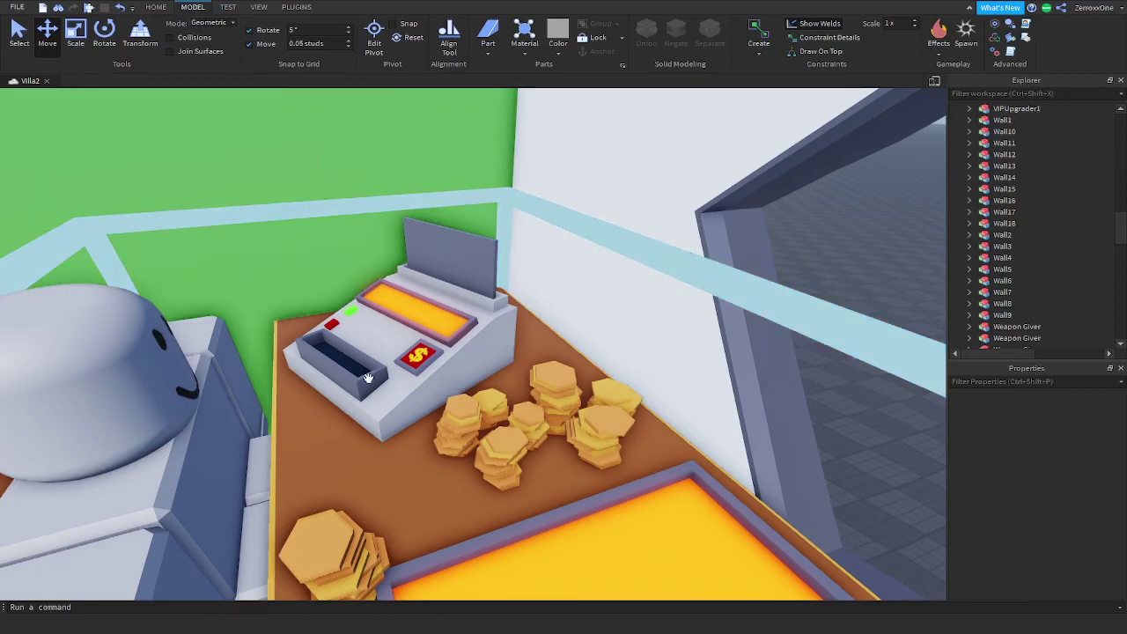
key(w)
right_drag(469, 450, 508, 343)
- Inspect the green desk's cash register, banknote stacks and glowing green panel up close
key(d)
key(s)
key(d)
key(s)
key(w)
key(s)
key(w)
key(d)
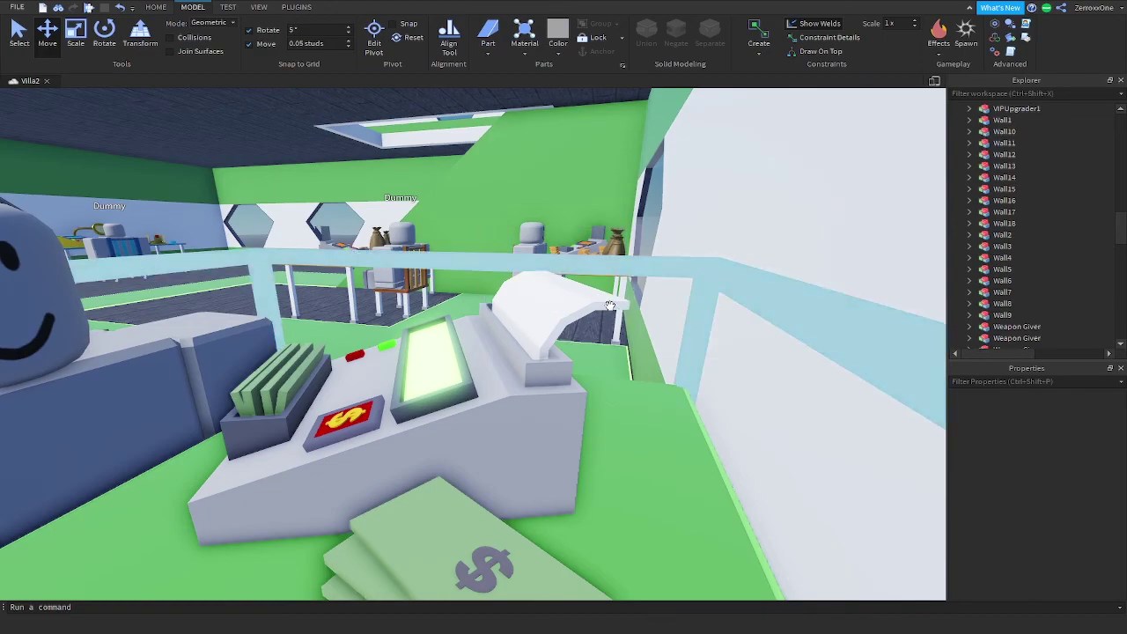
mouse_move(601, 298)
right_down()
mouse_move(615, 302)
mouse_move(599, 305)
right_up()
scroll(174, 365, up, 3)
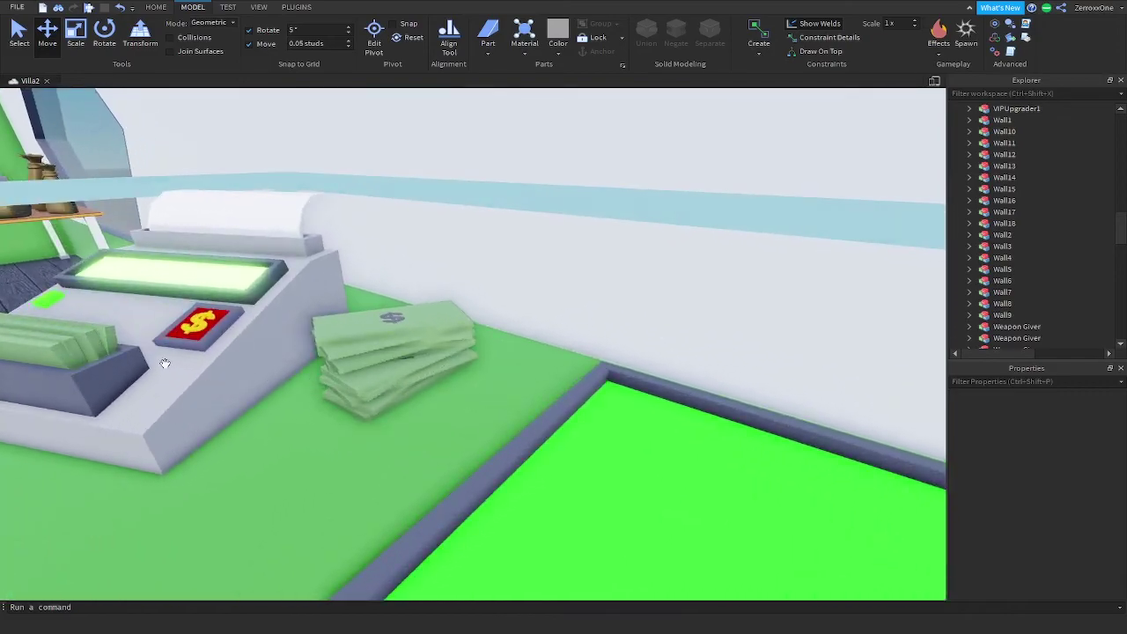
scroll(167, 362, down, 2)
right_drag(167, 362, 326, 381)
- Examine the blue jewel desk, including its golden cash register, scattered gems and glowing cyan panel
right_drag(411, 362, 420, 364)
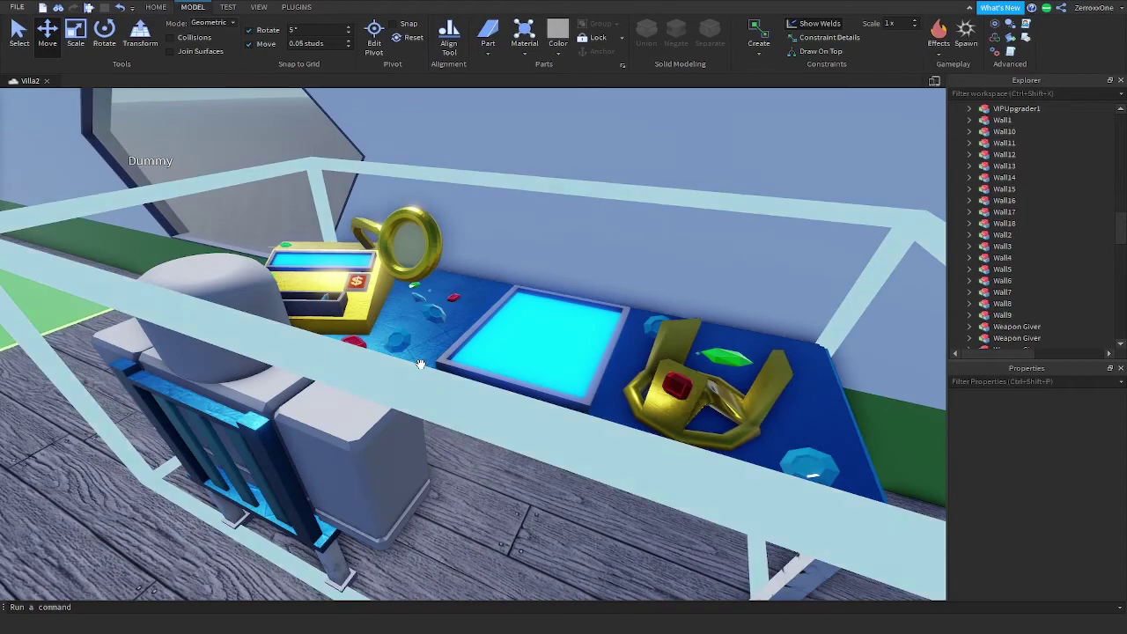
right_drag(529, 408, 529, 408)
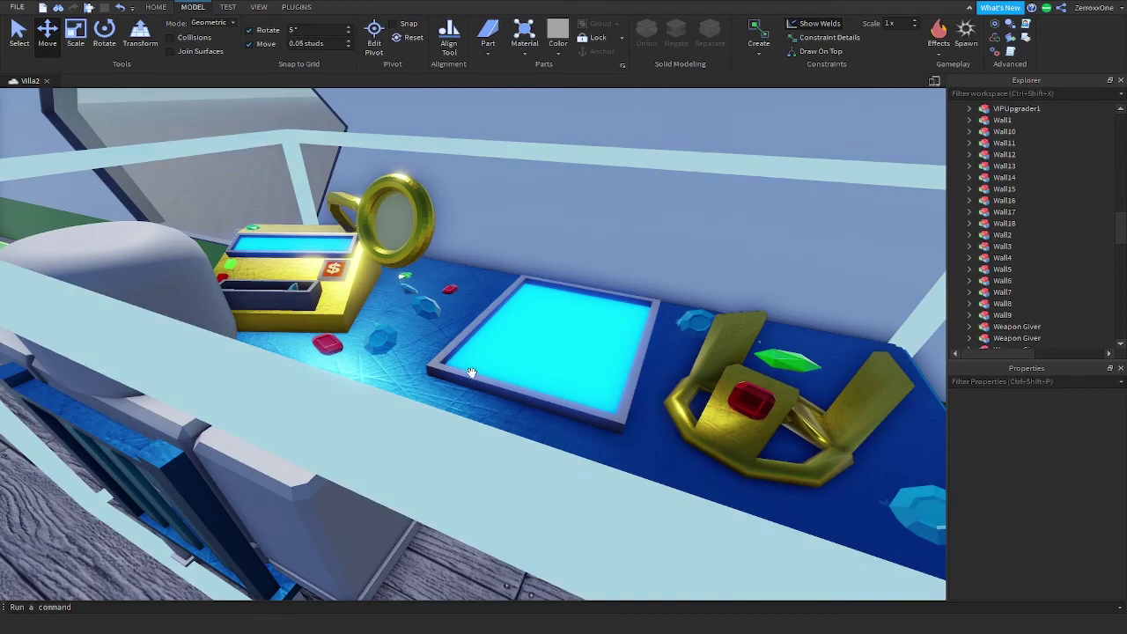
key(a)
right_drag(383, 283, 383, 283)
key(w)
key(s)
key(w)
scroll(381, 282, down, 5)
scroll(382, 282, up, 4)
scroll(381, 282, down, 4)
scroll(381, 282, up, 2)
scroll(400, 293, up, 4)
right_drag(400, 293, 401, 294)
scroll(401, 294, down, 6)
scroll(400, 294, up, 5)
scroll(402, 294, up, 3)
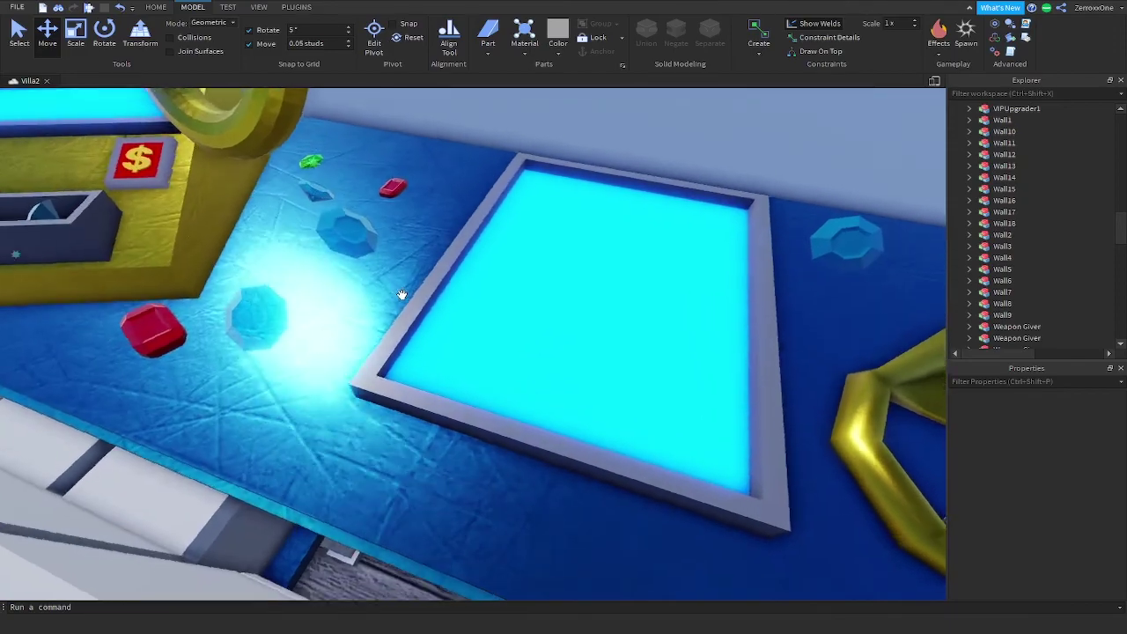
scroll(402, 294, down, 4)
scroll(402, 294, up, 4)
- Inspect the blue desk's golden magnifying glass, seated dummy and surrounding items from several angles
right_drag(548, 356, 548, 357)
right_drag(367, 197, 367, 196)
right_drag(525, 137, 525, 138)
scroll(525, 137, down, 3)
scroll(460, 237, down, 2)
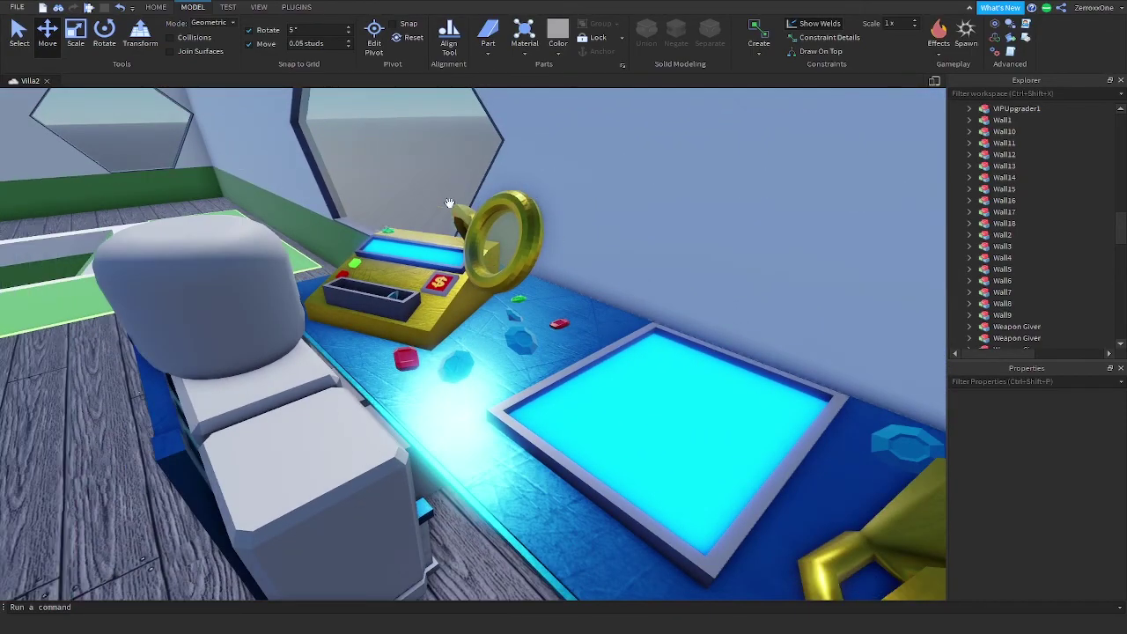
scroll(460, 238, down, 2)
right_drag(523, 257, 523, 258)
scroll(523, 257, up, 3)
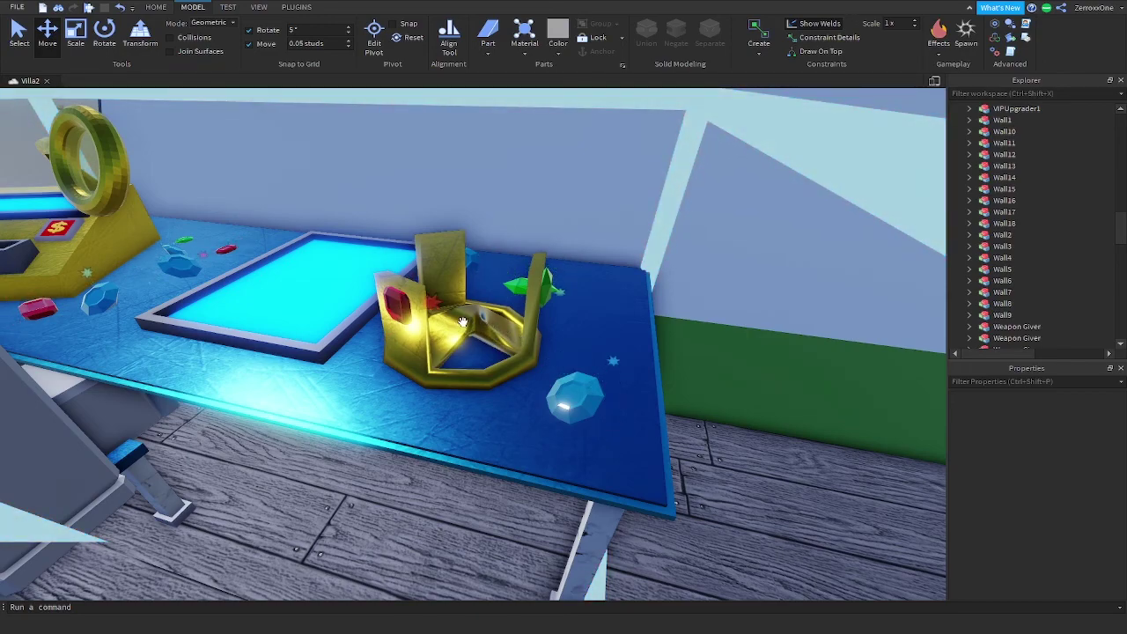
- Examine the golden jewelled crown and the gems around it on the blue desk from several sides
right_drag(478, 309, 481, 309)
key(d)
right_drag(461, 382, 622, 369)
key(a)
key(a)
key(w)
key(s)
key(d)
key(a)
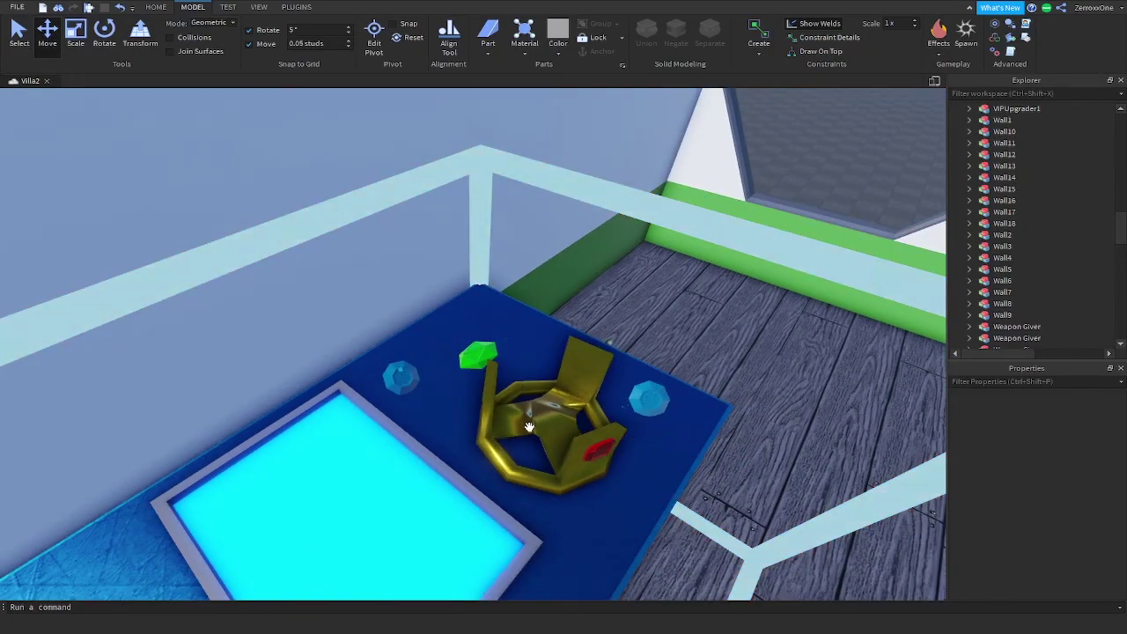
right_drag(567, 422, 479, 376)
key(w)
key(s)
key(s)
key(w)
key(s)
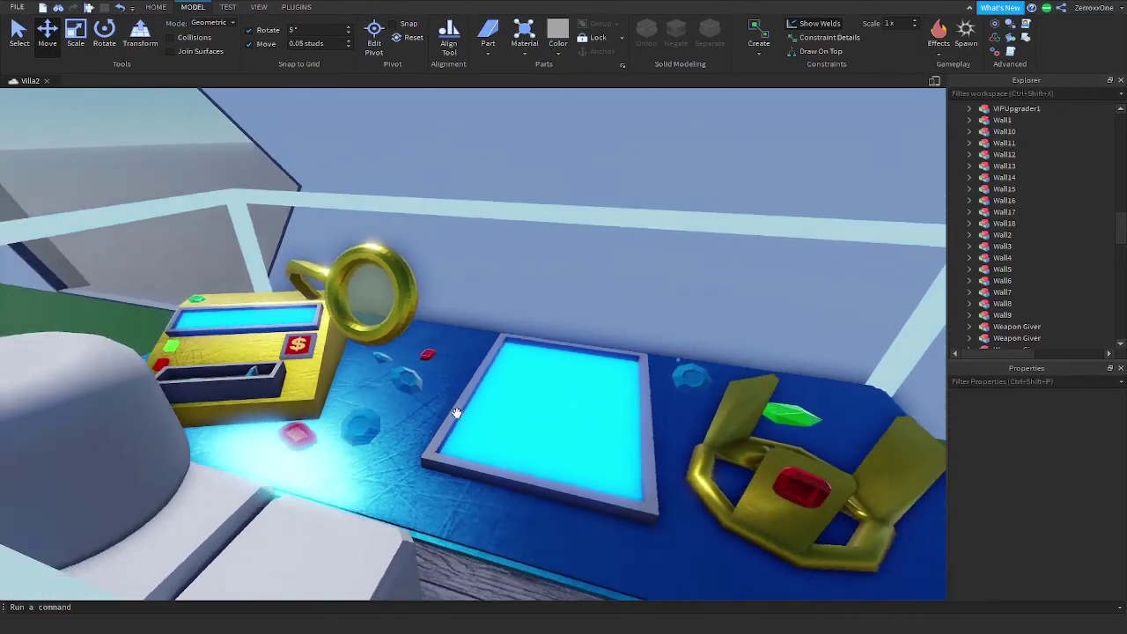
key(s)
right_drag(457, 413, 456, 413)
key(w)
key(s)
- Examine the golden statue with the dollar-sign top hat and cane, along with the glowing text on its pedestal
right_drag(397, 352, 396, 352)
key(w)
key(w)
key(w)
key(w)
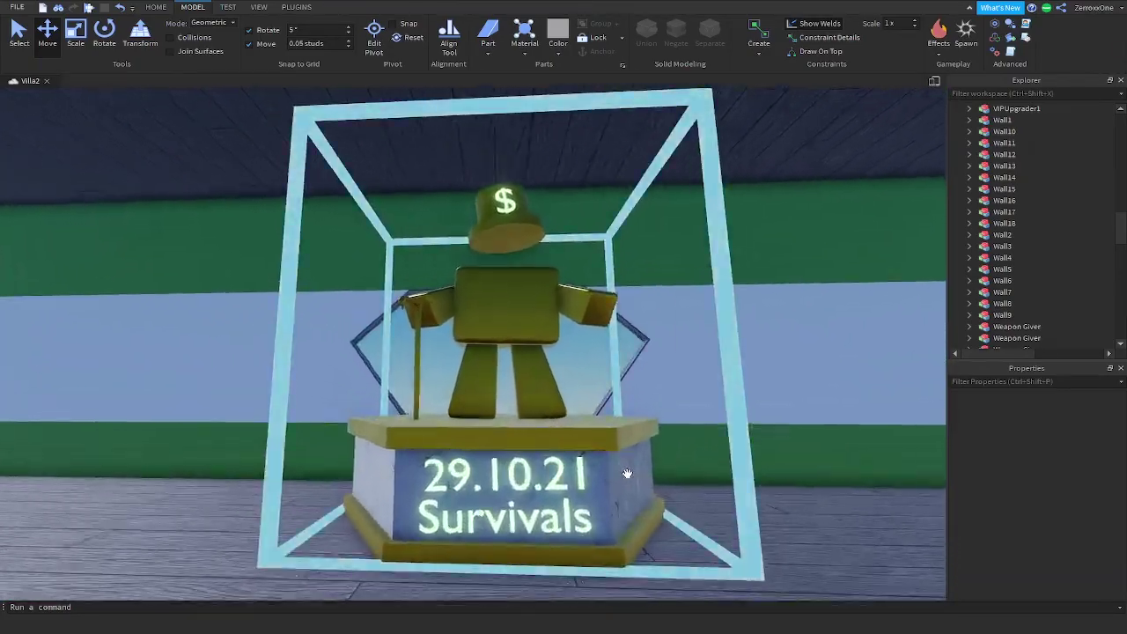
right_drag(628, 474, 628, 474)
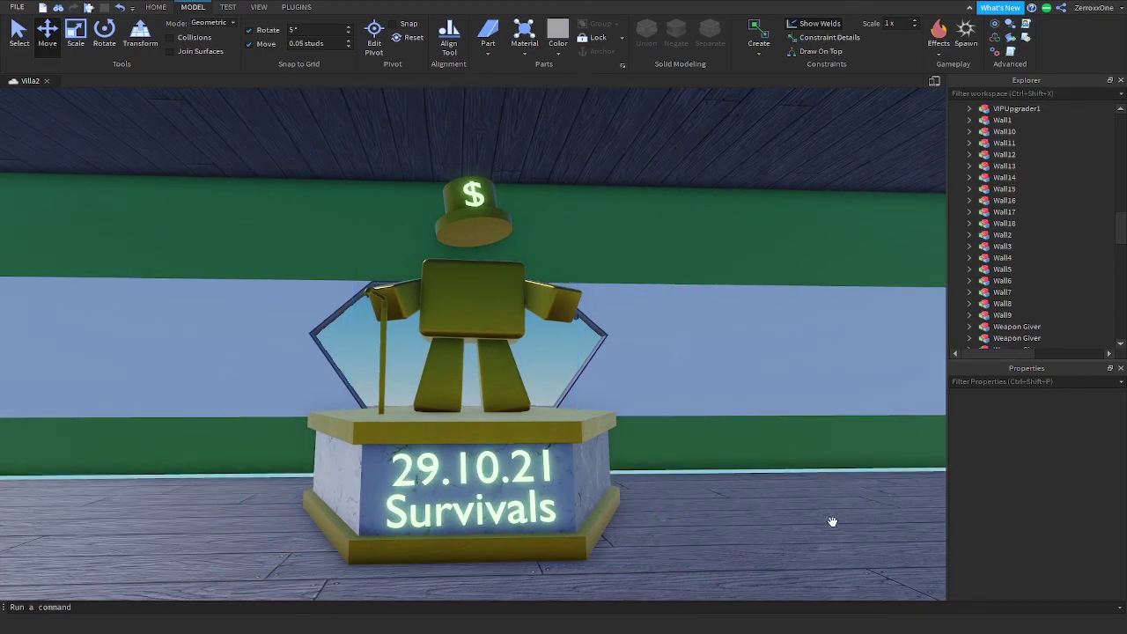
key(a)
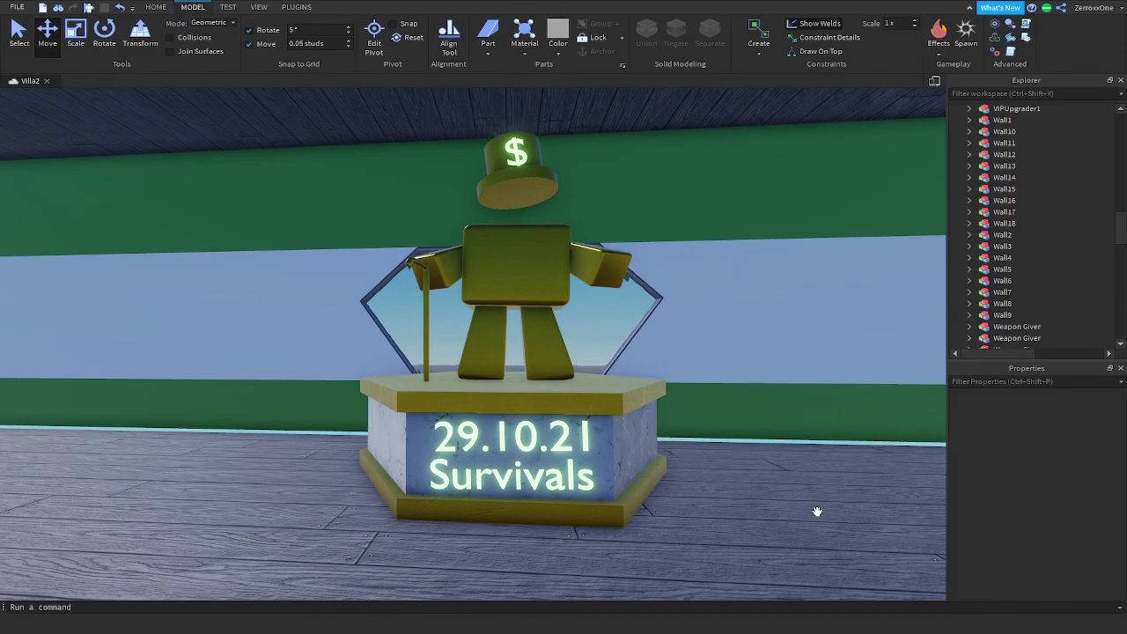
right_drag(817, 512, 818, 512)
key(w)
key(s)
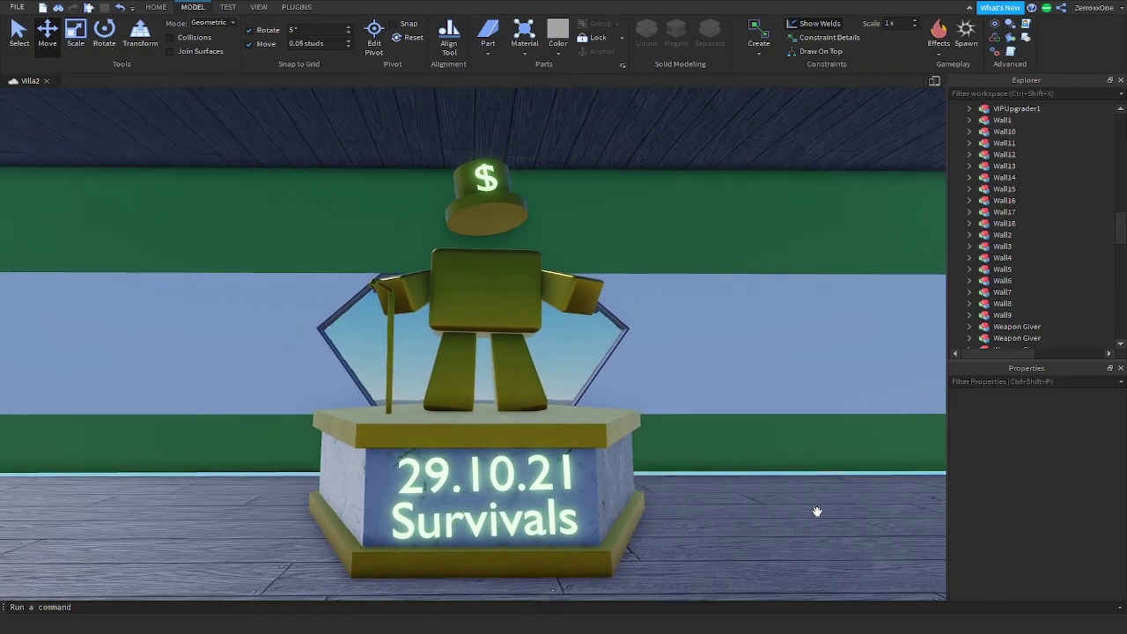
key(a)
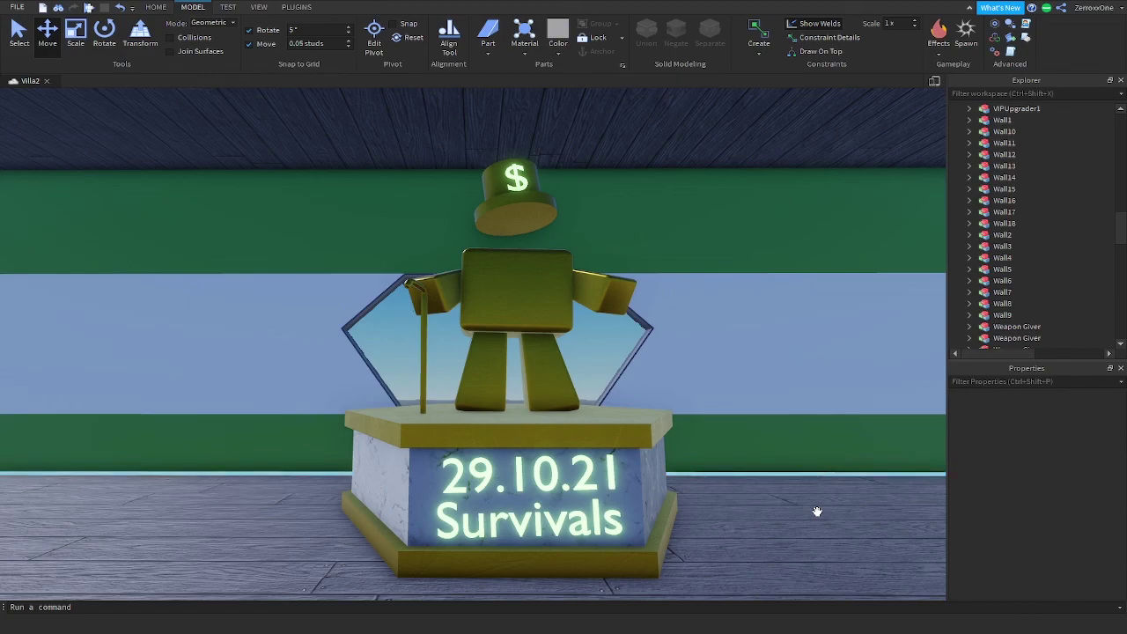
click(549, 396)
click(554, 582)
click(532, 460)
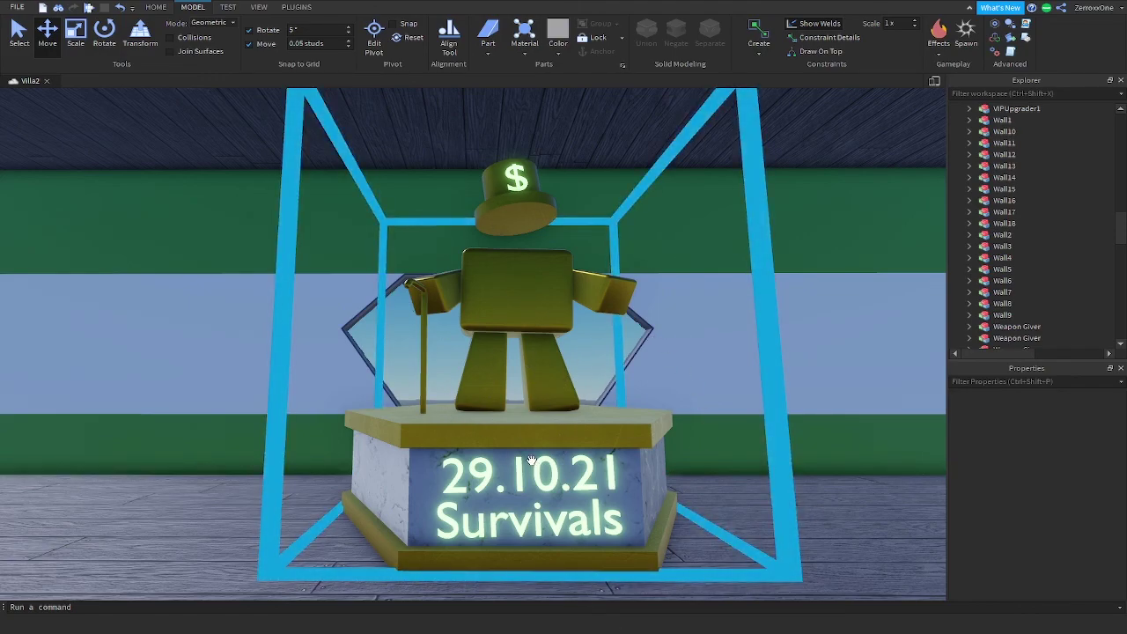